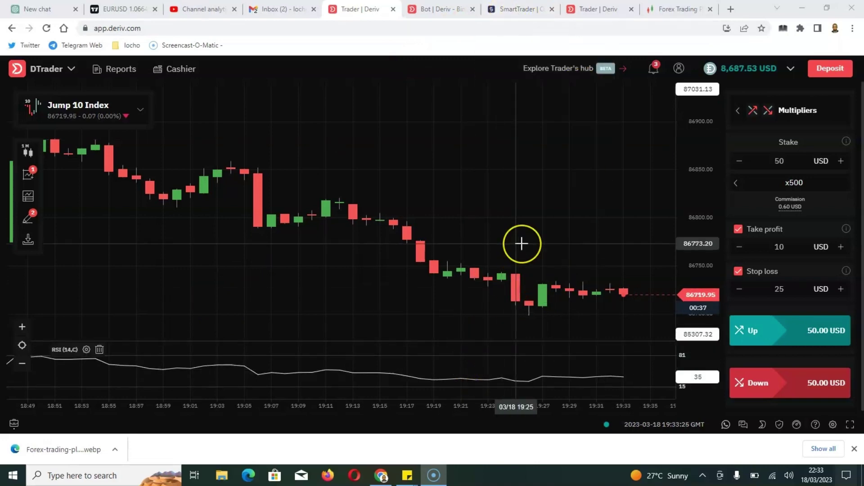
Glance at the DBot page, then view the DTrader Step Index chart with its two price lines.
left_click(426, 9)
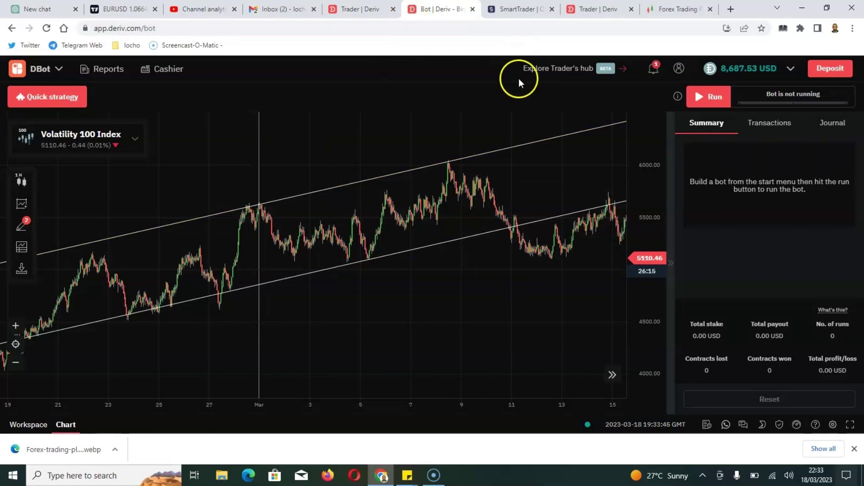
left_click(582, 12)
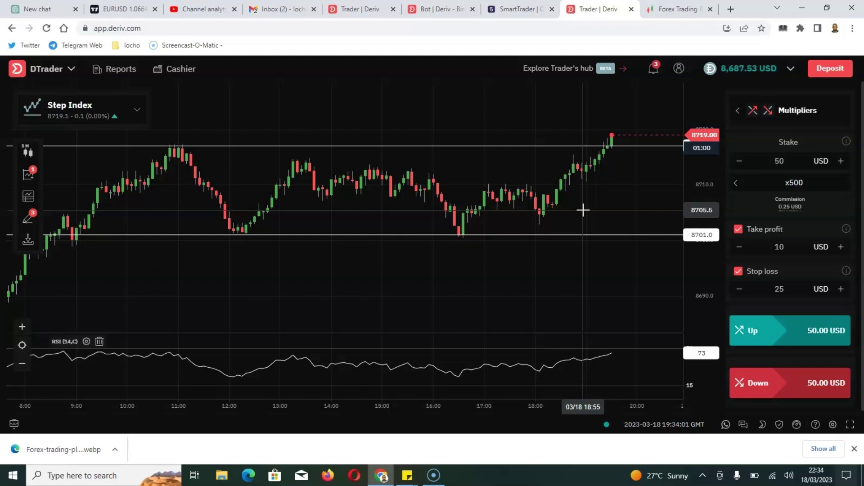
left_click_drag(559, 218, 513, 196)
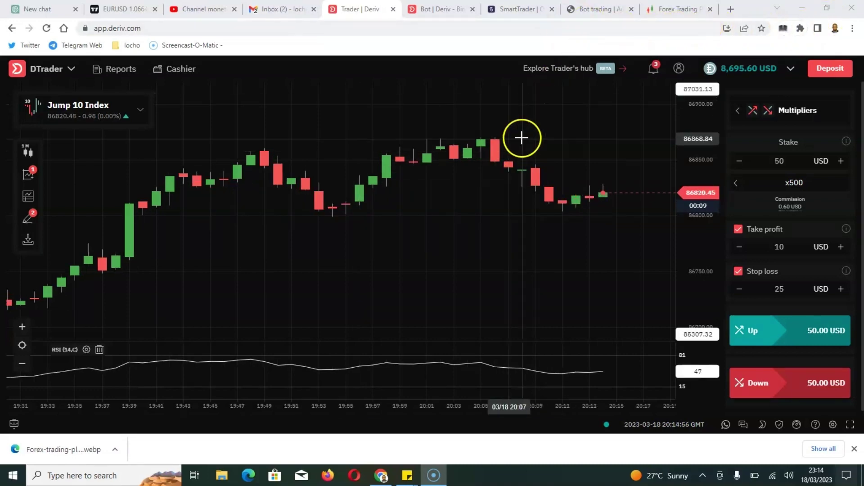
Close the Binary Bot run summary and go to SmartTrader's Jump 10 Index Even/Odd page.
left_click(582, 10)
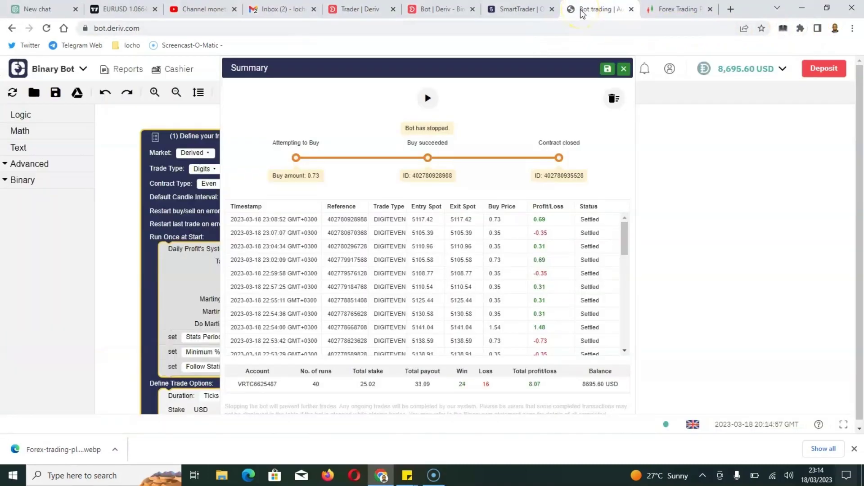
left_click(623, 69)
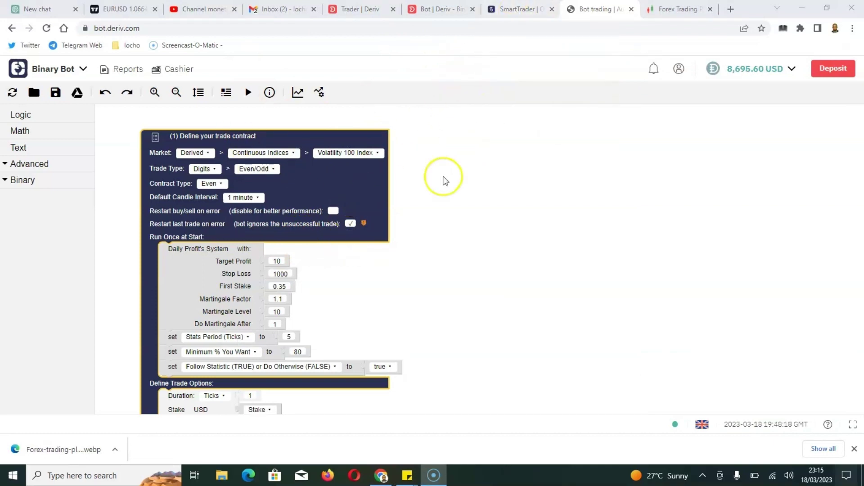
left_click(516, 9)
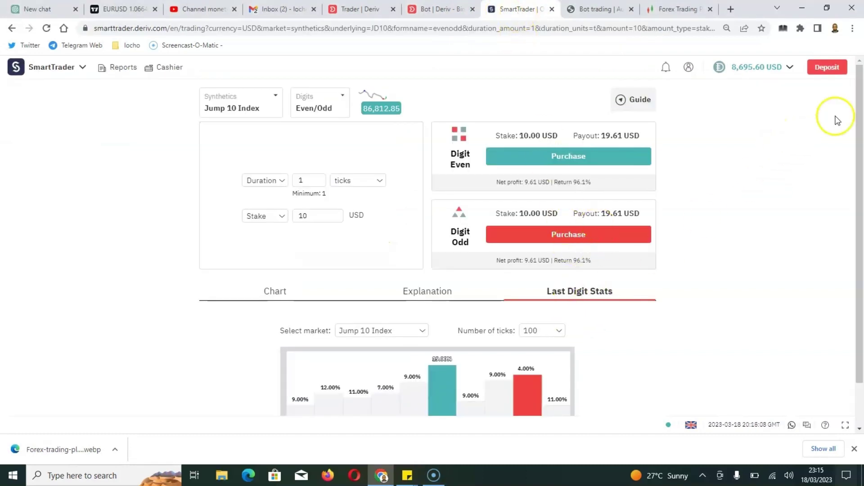
left_click_drag(862, 108, 858, 183)
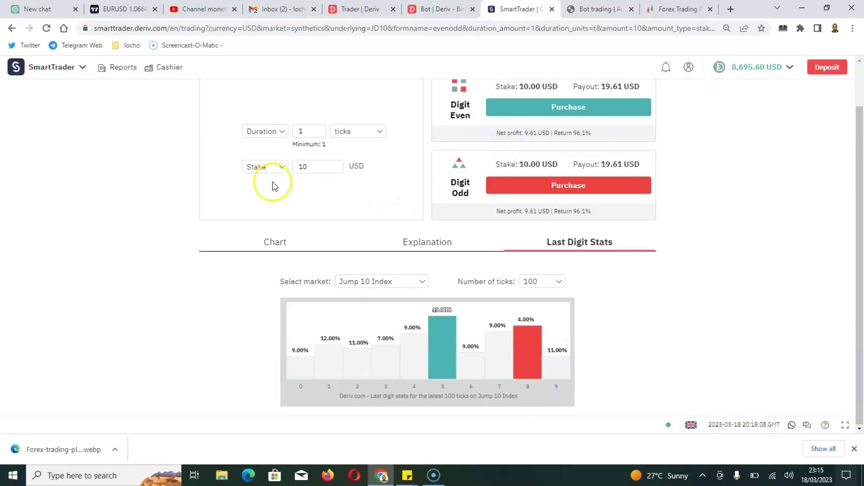
scroll(852, 128, "up", 2)
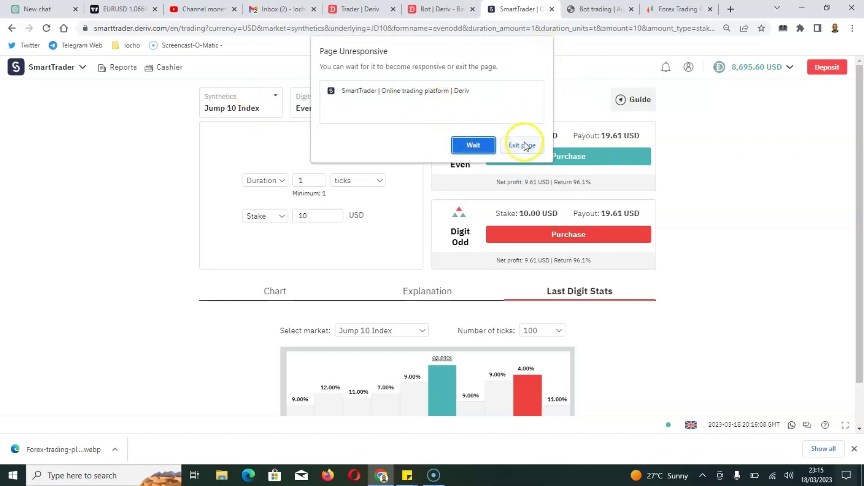
Dismiss Chrome's Page Unresponsive warning and review the 100-tick Jump 10 Index digit bars.
left_click(473, 145)
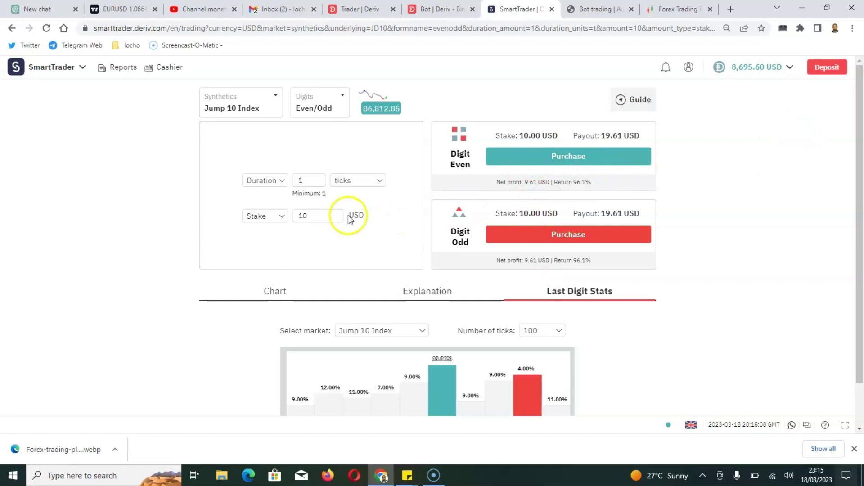
left_click_drag(855, 128, 855, 203)
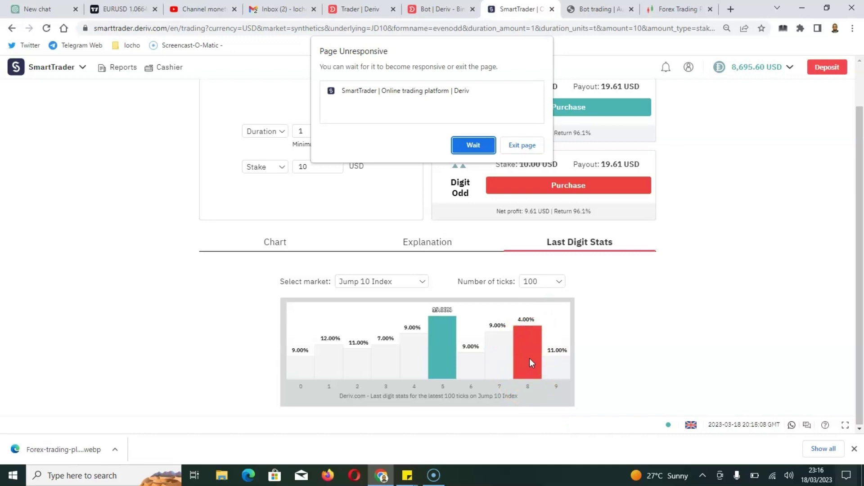
left_click_drag(526, 397, 523, 373)
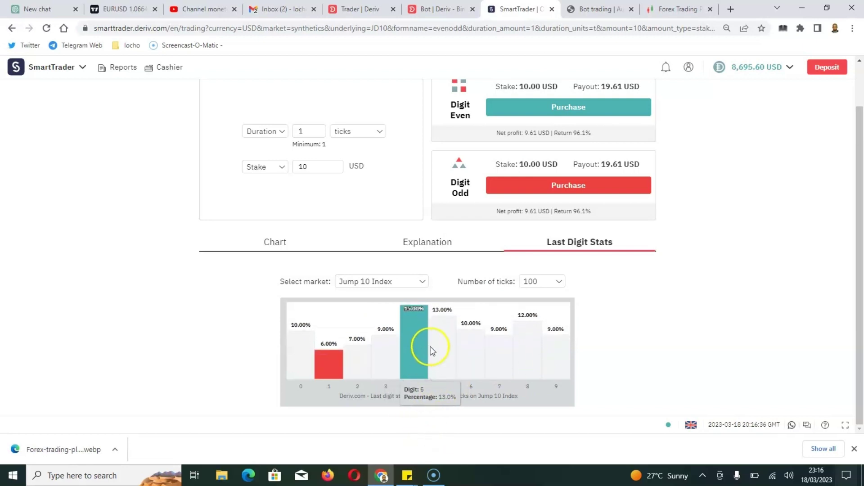
Base the Jump 10 Index last-digit stats on the latest 25 ticks.
left_click(538, 284)
left_click(546, 303)
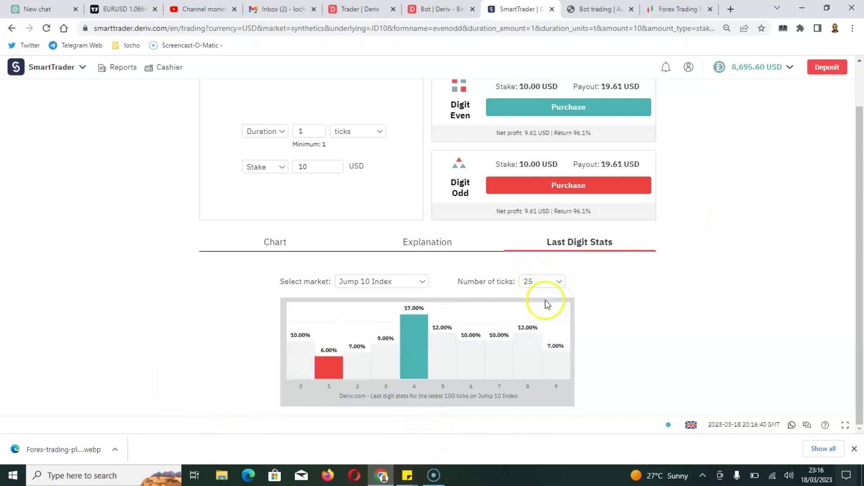
scroll(545, 300, "up", 1)
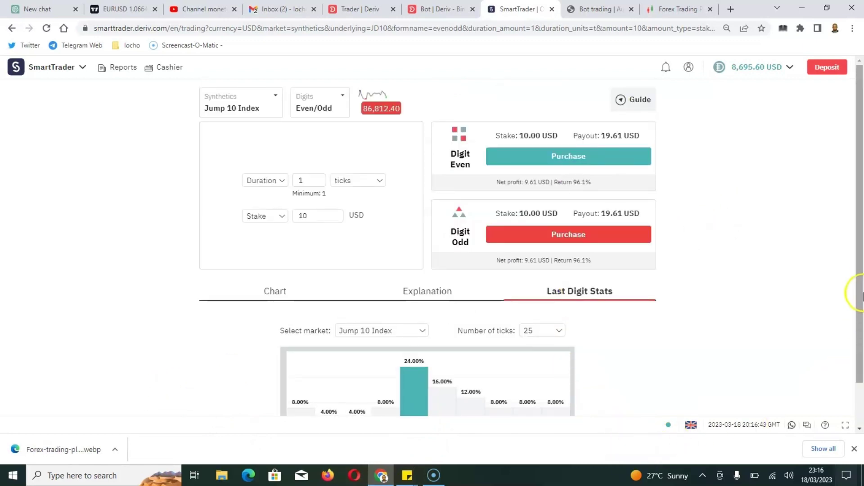
left_click_drag(862, 298, 861, 326)
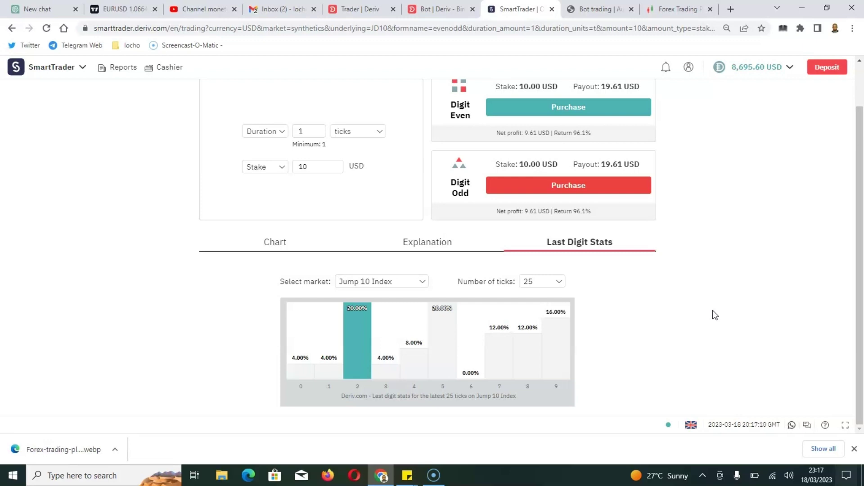
Return to the DTrader Jump 10 Index chart and draw it as an area chart.
left_click(444, 10)
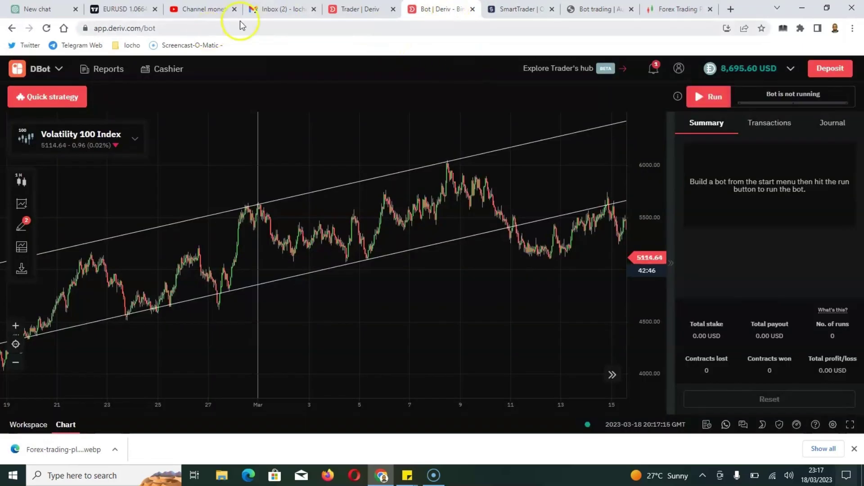
left_click(365, 10)
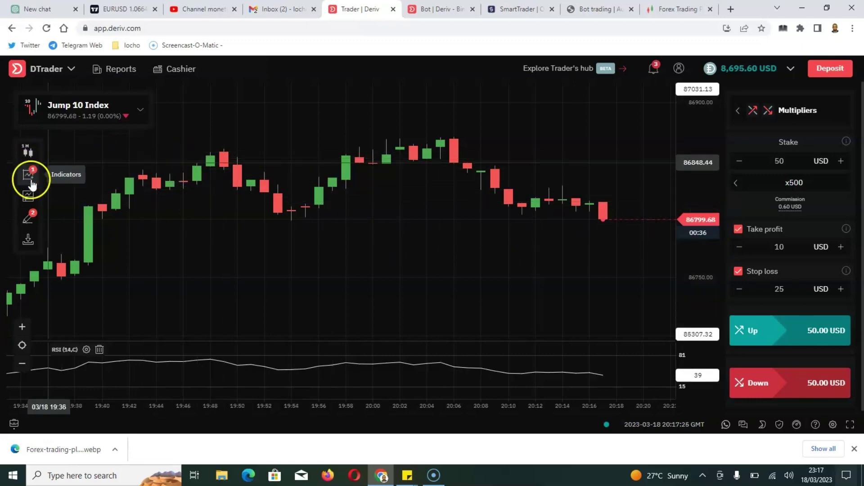
left_click(28, 151)
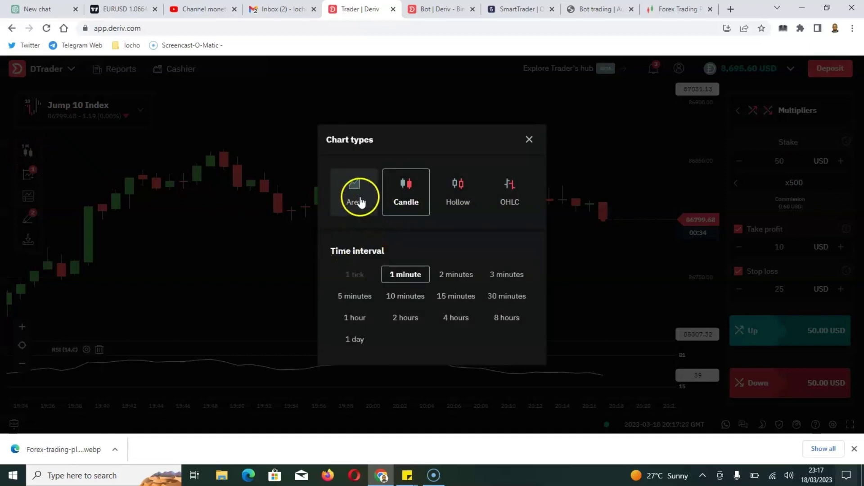
left_click(356, 192)
Show every available drawing type in the chart's drawing tools list.
left_click(526, 142)
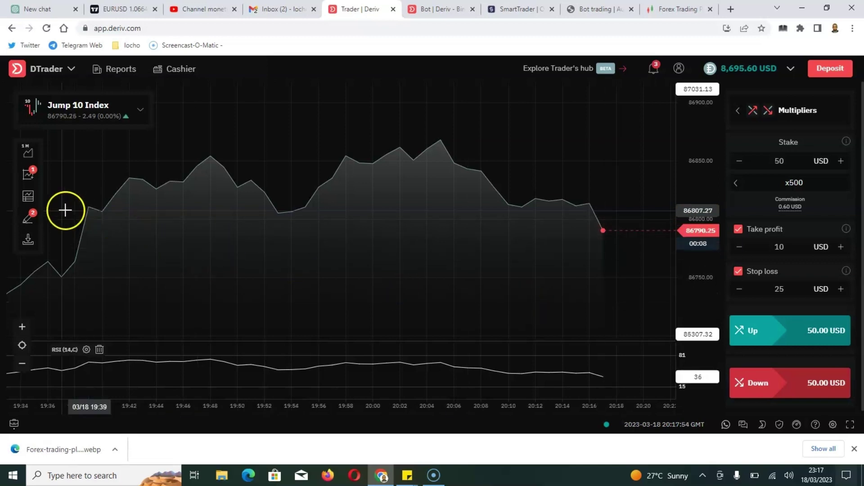
left_click(28, 218)
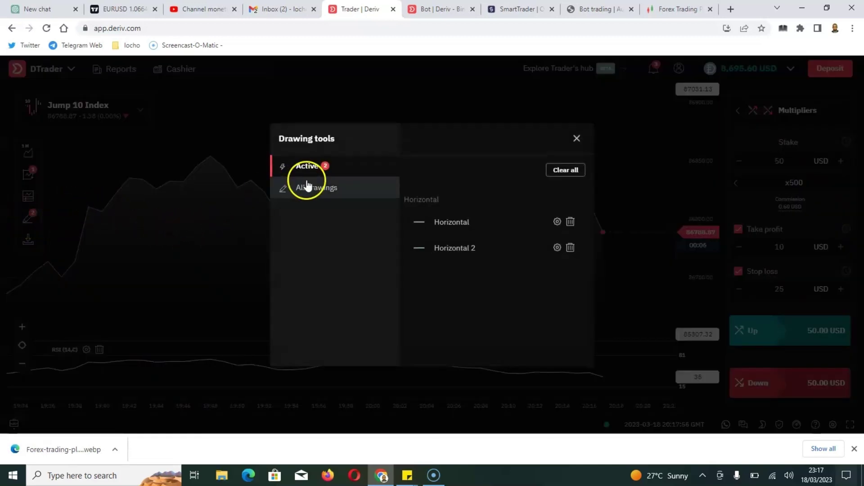
left_click(307, 187)
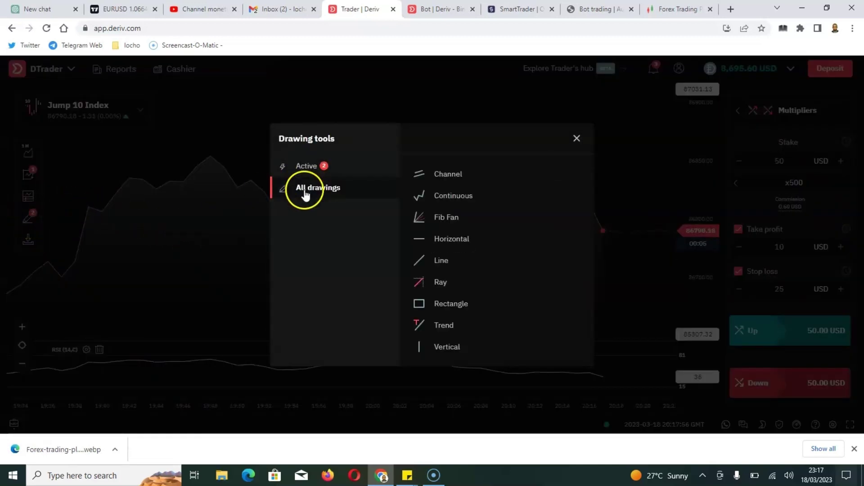
Browse the Trend, Volatility, Moving averages and Momentum indicators, then return to Binary Bot's summary.
left_click(577, 138)
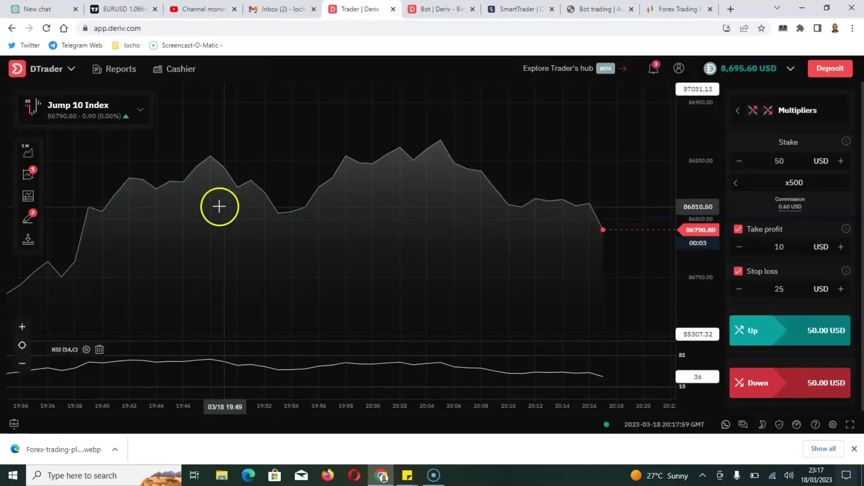
left_click(27, 175)
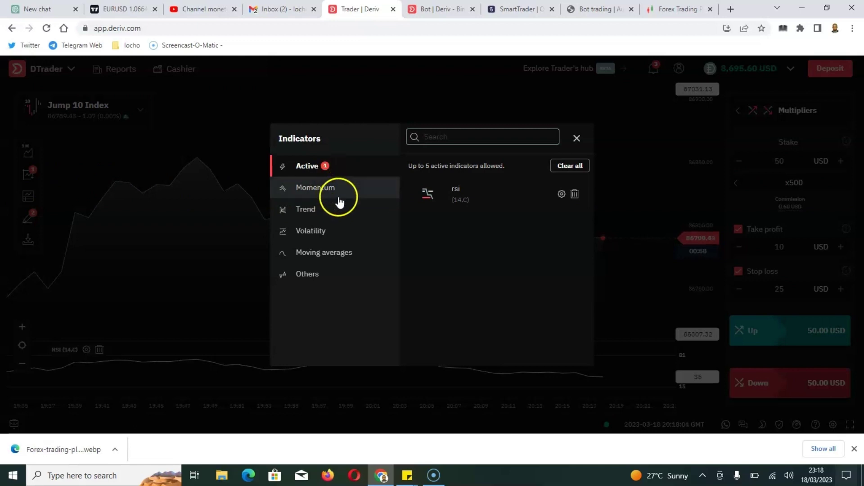
left_click(347, 208)
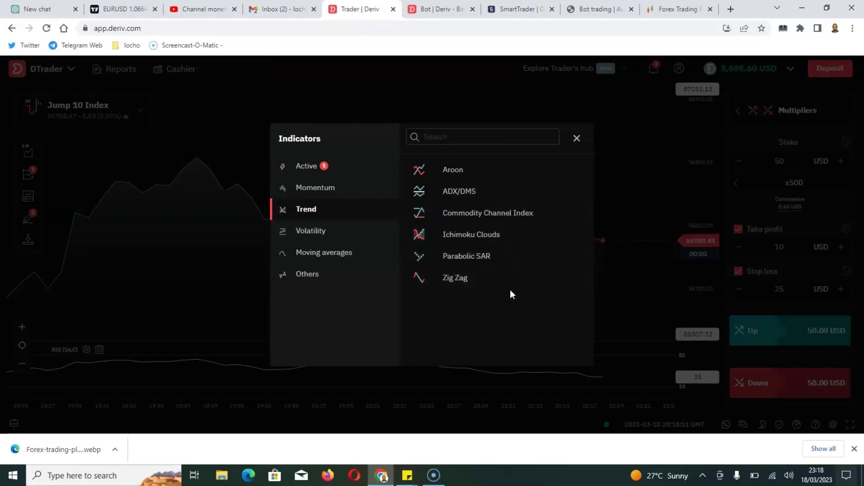
left_click(330, 231)
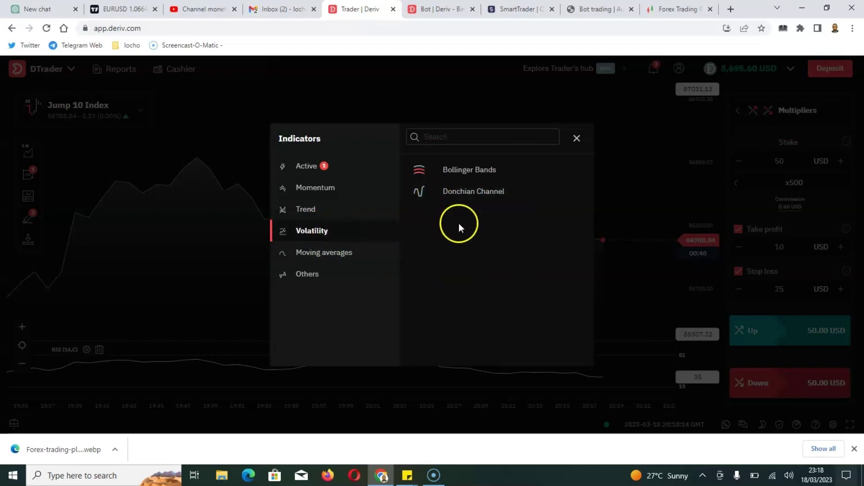
left_click(341, 254)
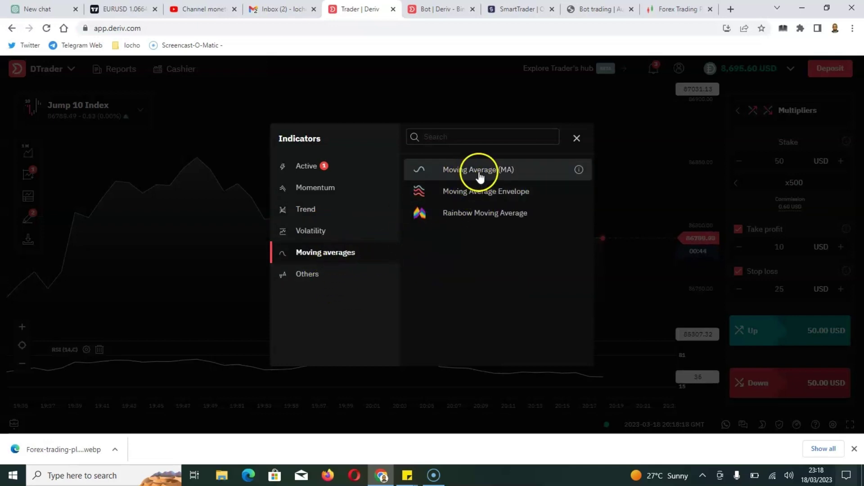
left_click(343, 194)
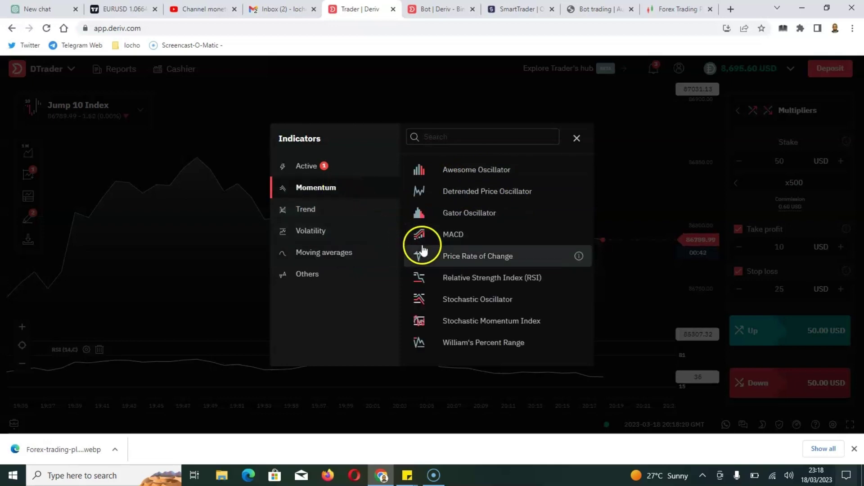
left_click(457, 240)
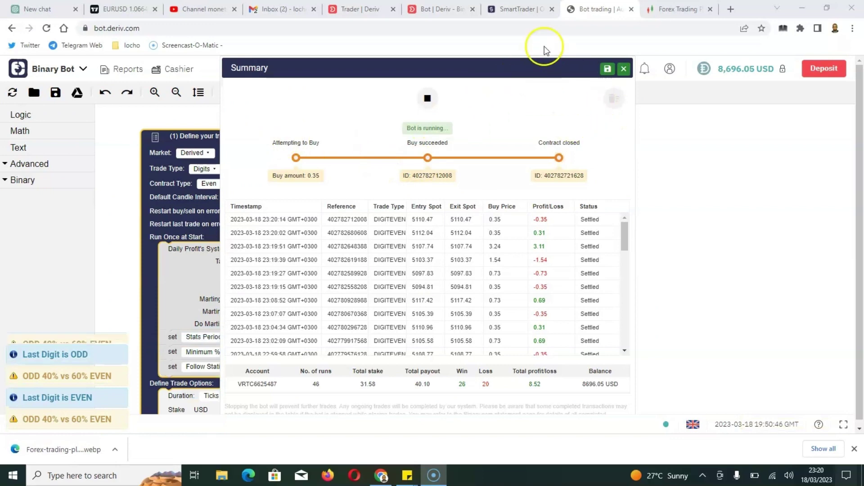
Stop the bot, clear its transactions and reset counters, and close the summary.
left_click(427, 99)
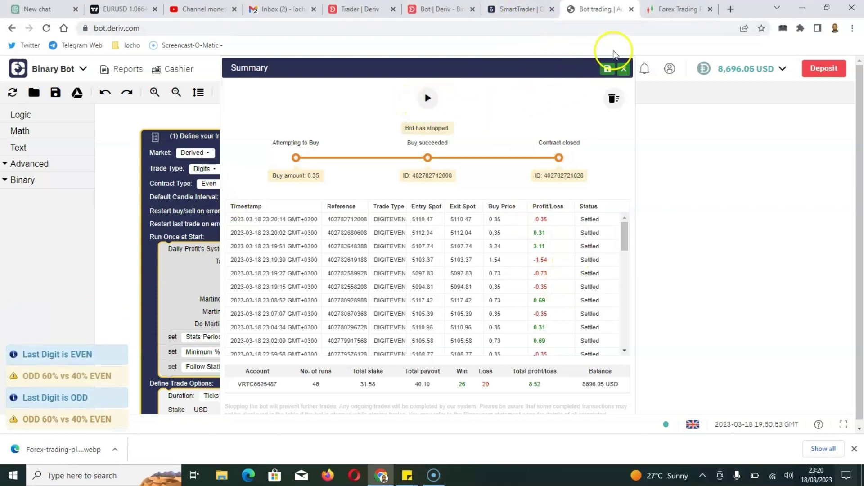
left_click(524, 10)
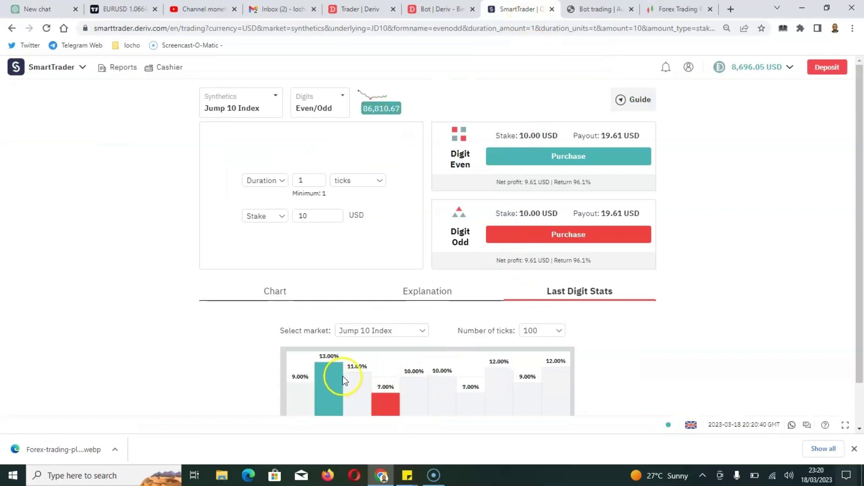
left_click(595, 8)
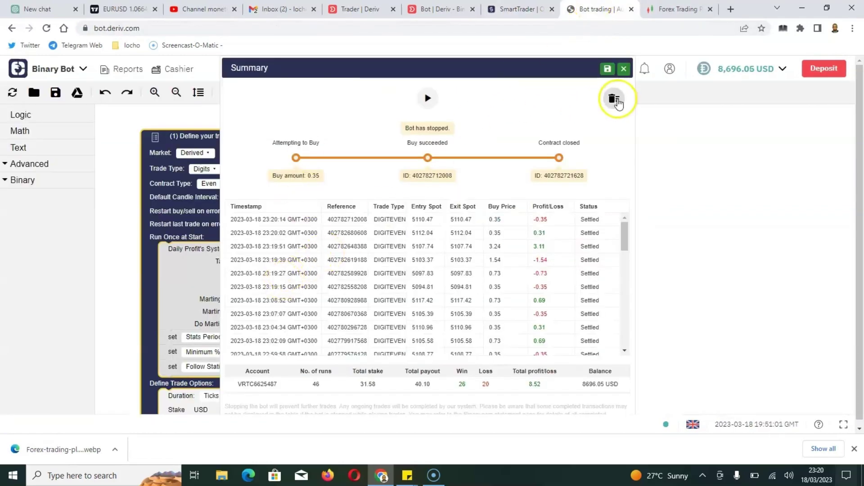
left_click(613, 98)
left_click(558, 289)
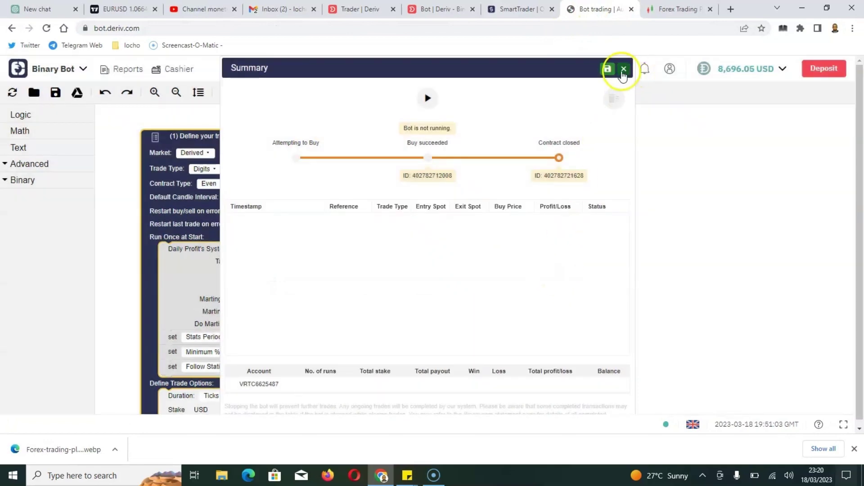
left_click(623, 68)
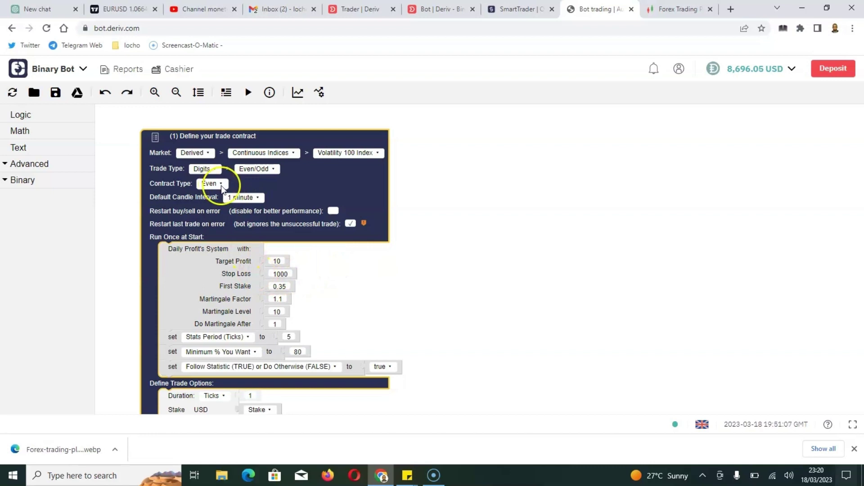
Switch the contract type from Both to Even and restart the bot.
left_click(222, 187)
left_click(219, 196)
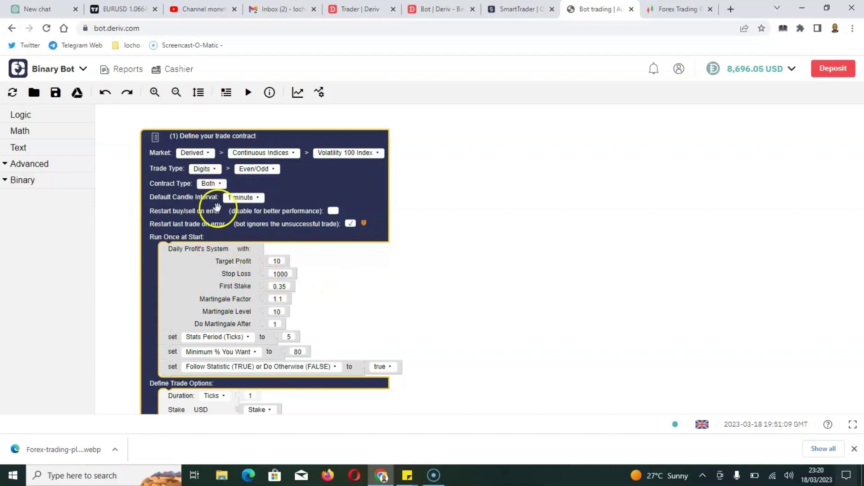
left_click(211, 184)
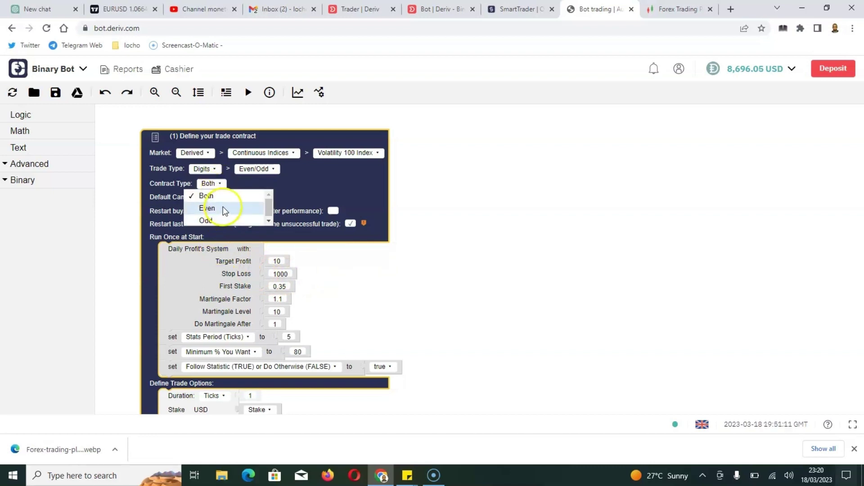
left_click(224, 209)
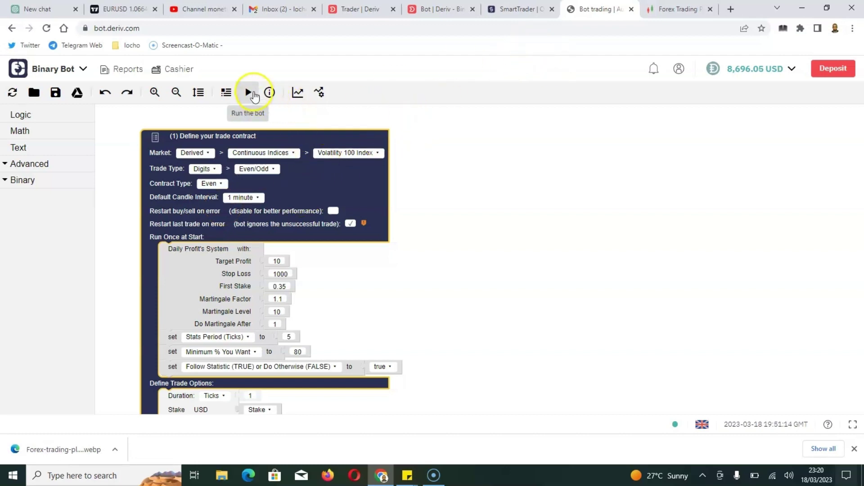
left_click(250, 93)
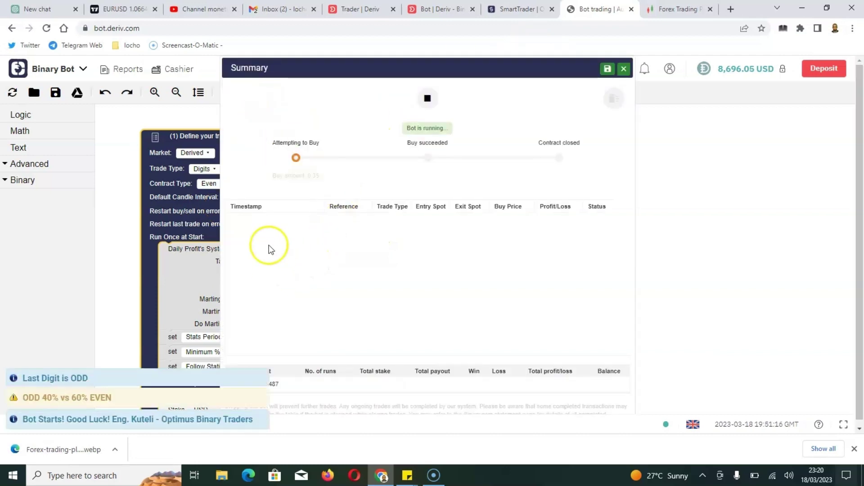
Scroll through SmartTrader's Jump 10 Index last-digit stats while the bot trades Even.
left_click(514, 10)
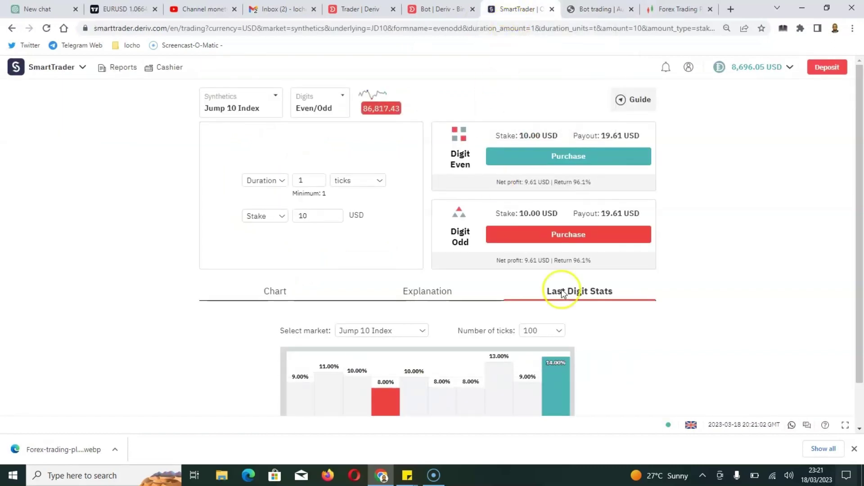
left_click_drag(861, 125, 855, 173)
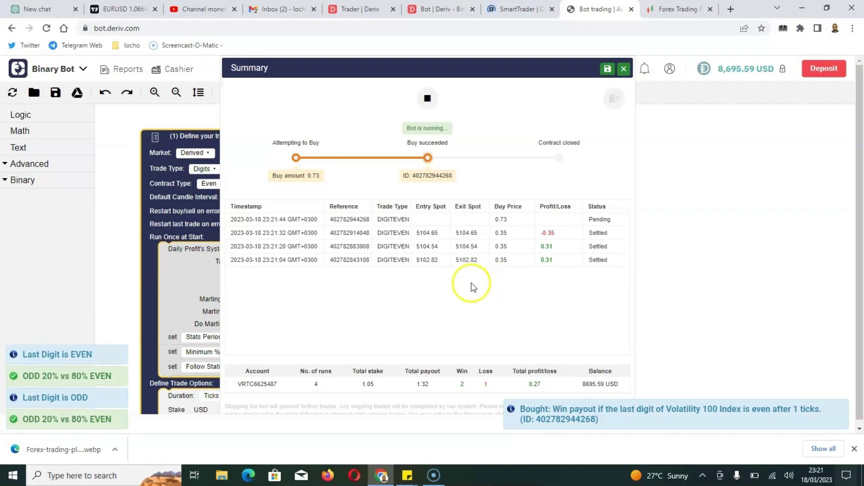
Close the trade summary to reveal Target Profit 10 and Stop Loss 1000.
left_click(623, 70)
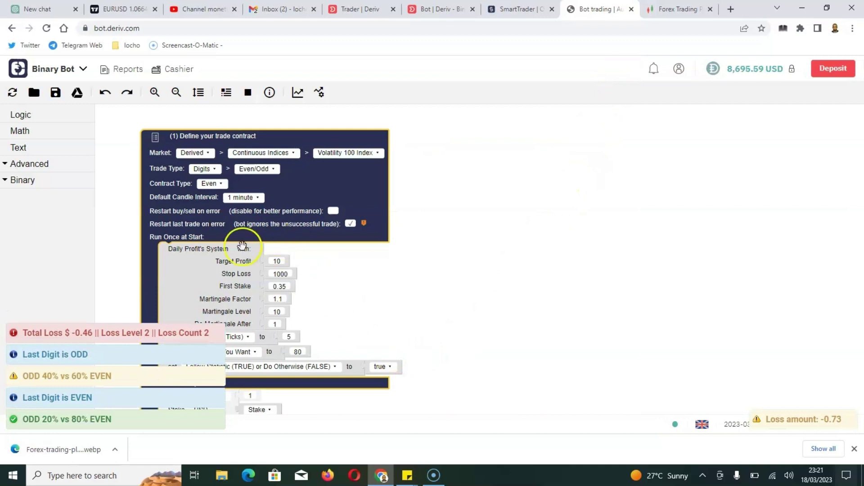
scroll(439, 221, "down", 3)
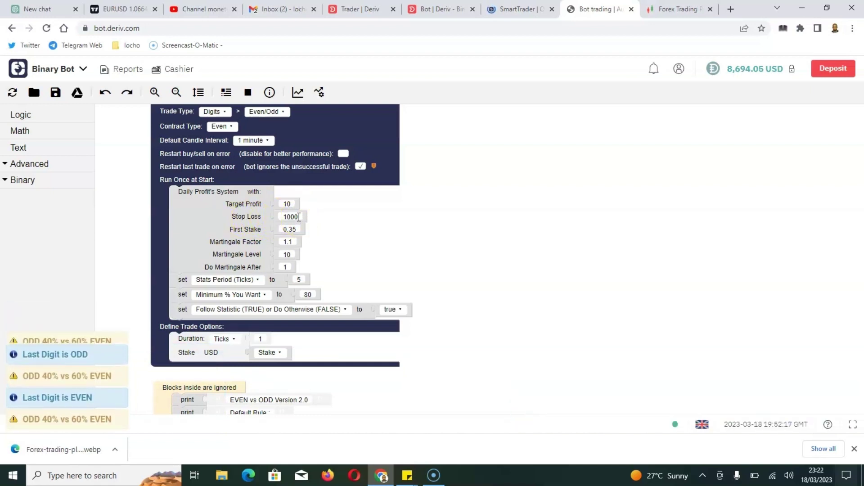
left_click(292, 220)
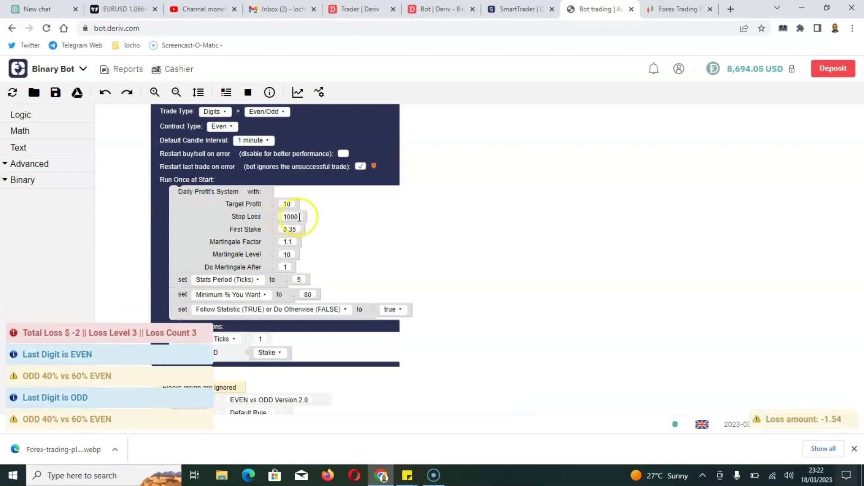